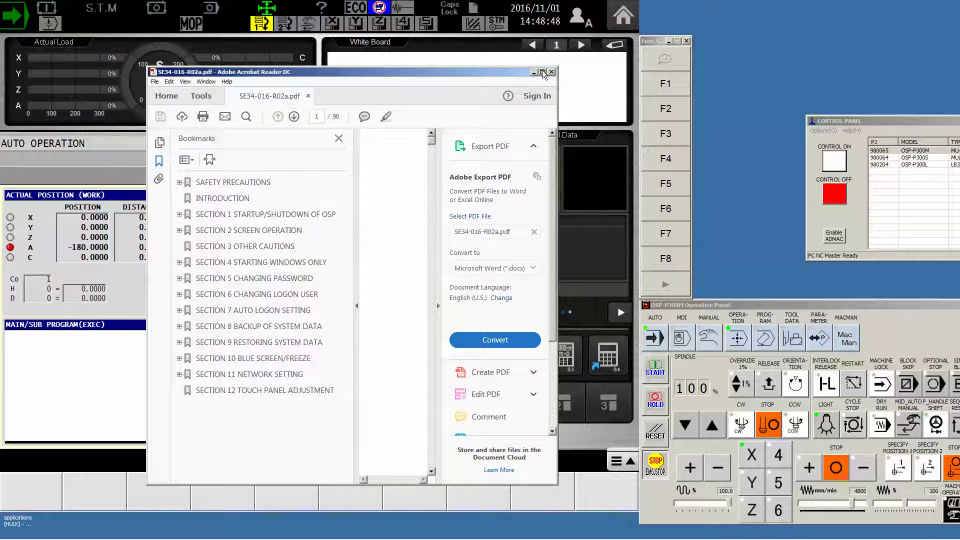
Maximize the manual, page through Section 11 Network Setting, then close Acrobat Reader.
{"action": "left_click", "coordinate": [542, 72]}
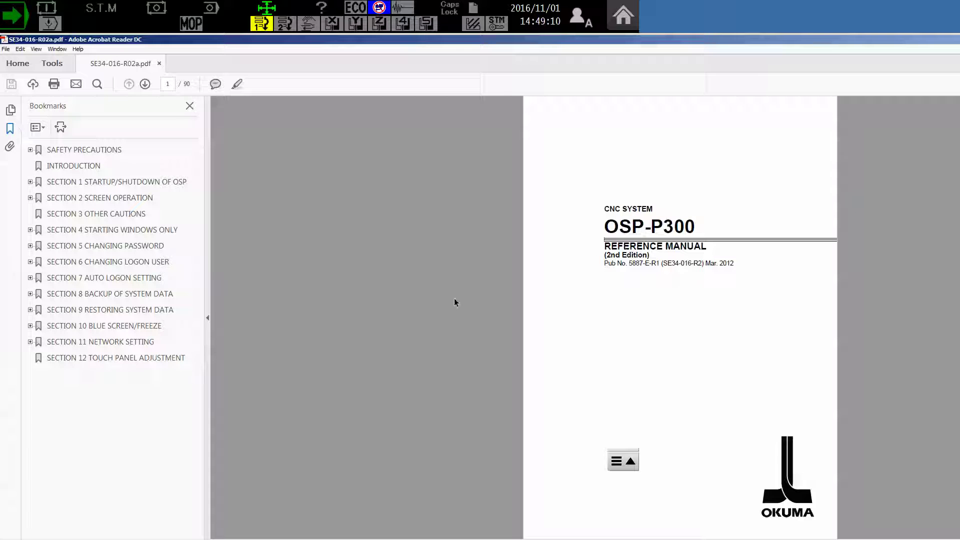
{"action": "left_click", "coordinate": [75, 343]}
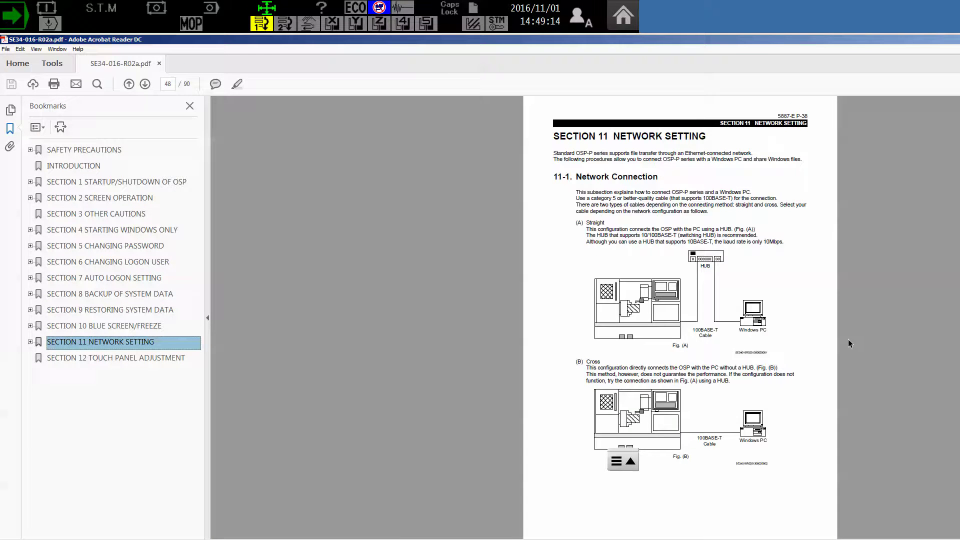
{"action": "scroll", "coordinate": [856, 333], "scroll_direction": "down", "scroll_amount": 10}
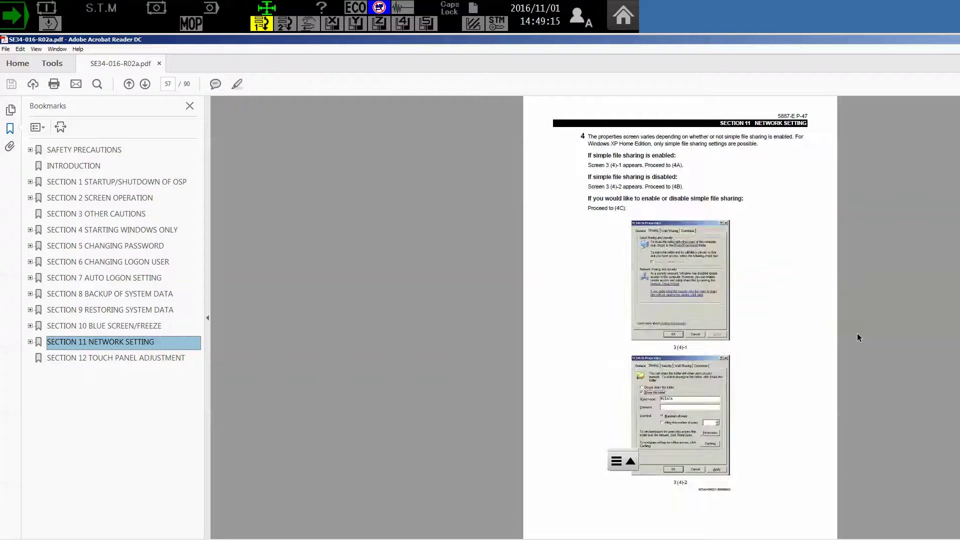
{"action": "scroll", "coordinate": [857, 333], "scroll_direction": "down", "scroll_amount": 12}
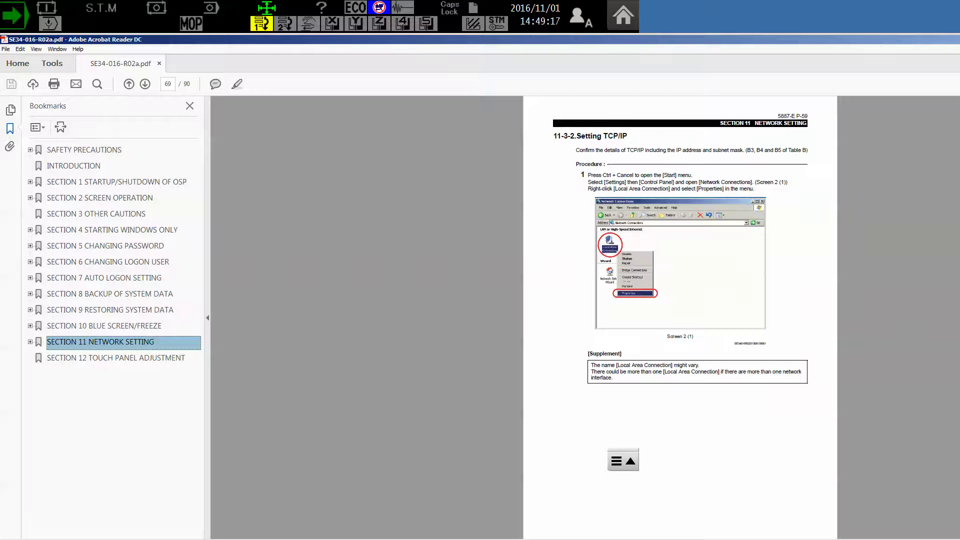
{"action": "key", "text": "alt+F4"}
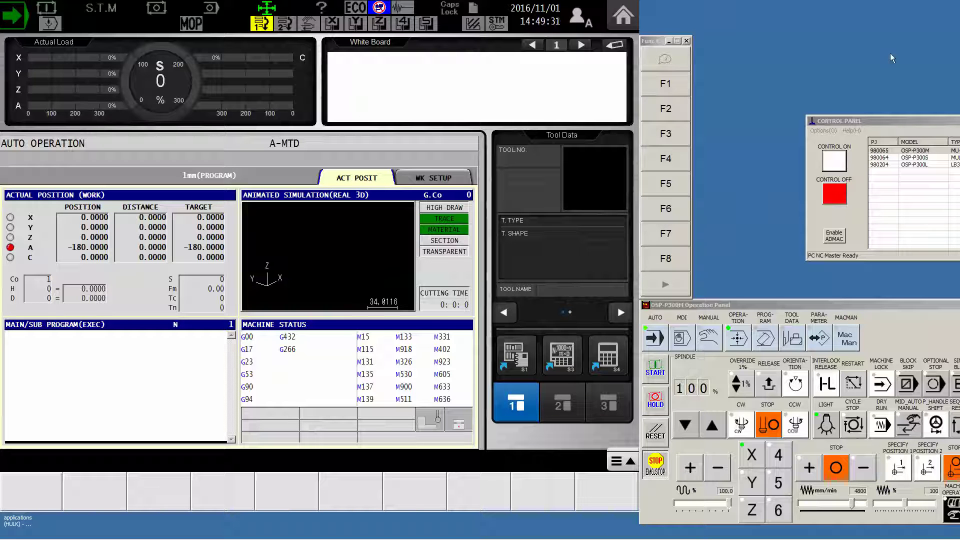
Bring up the OSP system utilities list, including DNC-T1 Settings, from the side panel's settings icon.
{"action": "left_click_drag", "start_coordinate": [860, 304], "coordinate": [860, 190]}
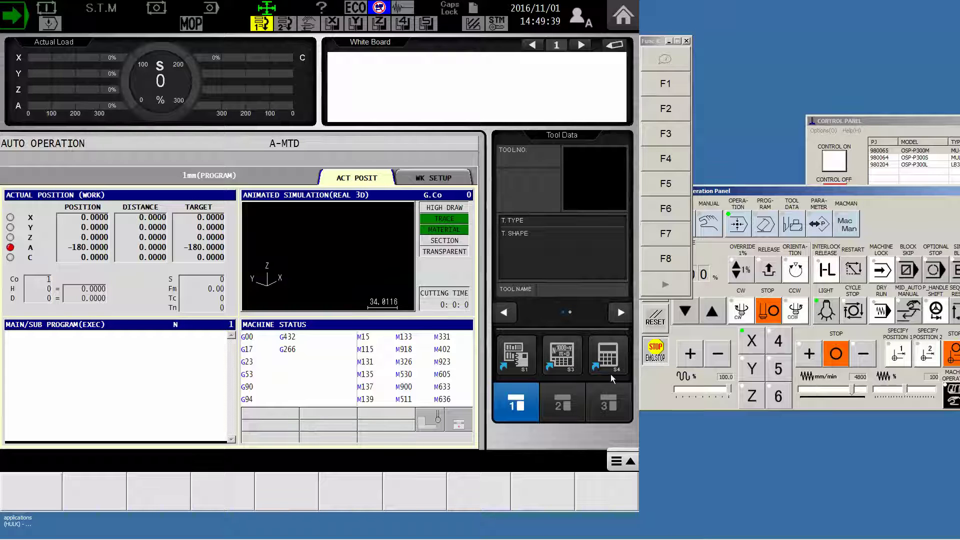
{"action": "left_click", "coordinate": [620, 461]}
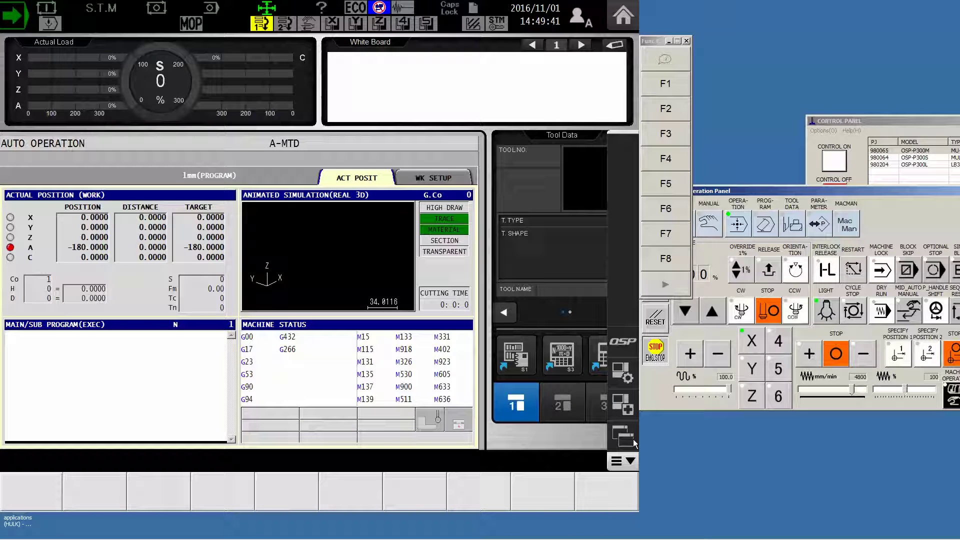
{"action": "left_click", "coordinate": [620, 464]}
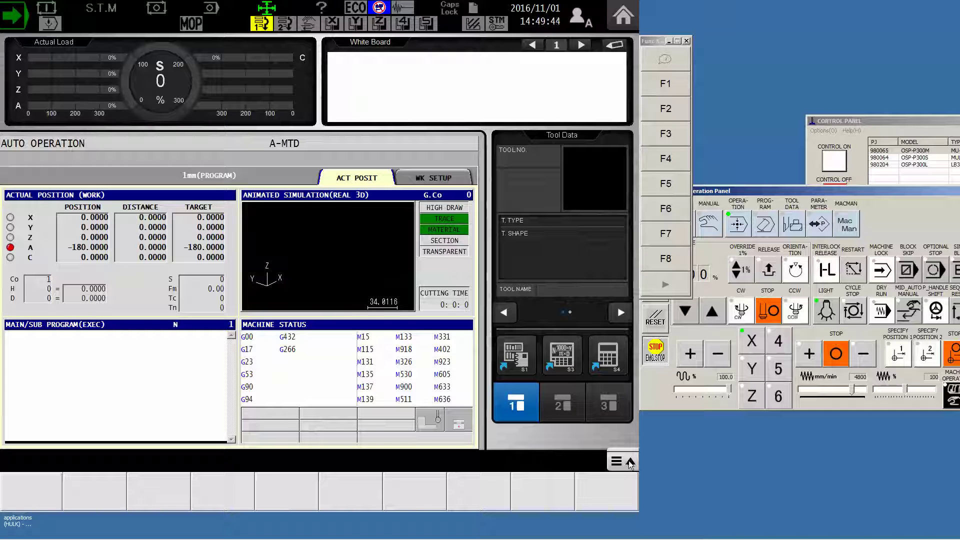
{"action": "left_click", "coordinate": [630, 463]}
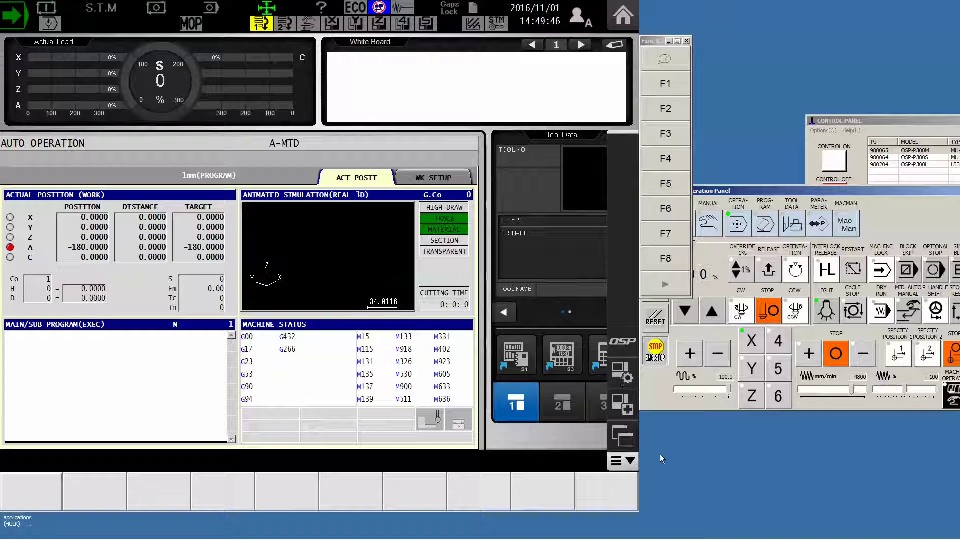
{"action": "left_click", "coordinate": [626, 379]}
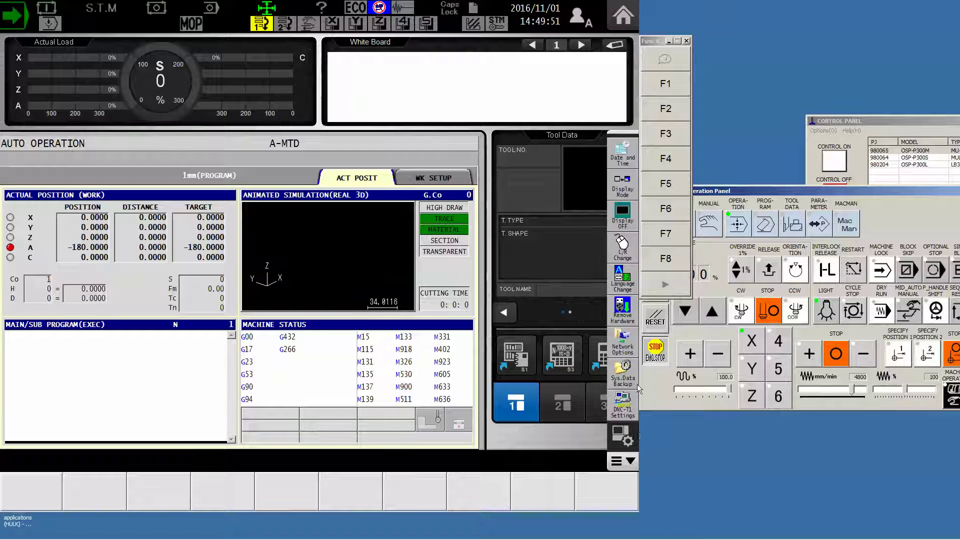
Open DNC-T1 Settings, move the dialog left, and keep TCA: as the device name.
{"action": "left_click", "coordinate": [625, 411]}
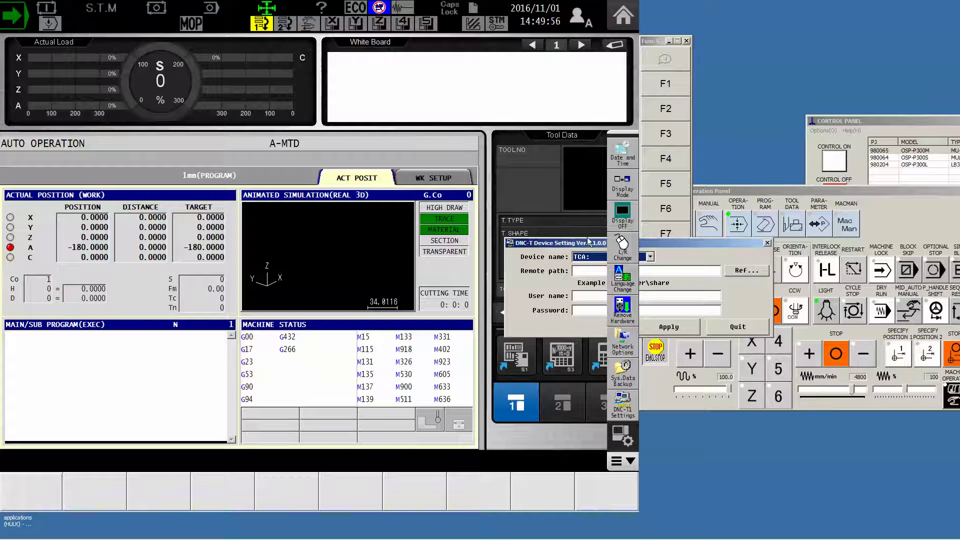
{"action": "left_click_drag", "start_coordinate": [593, 243], "coordinate": [293, 216]}
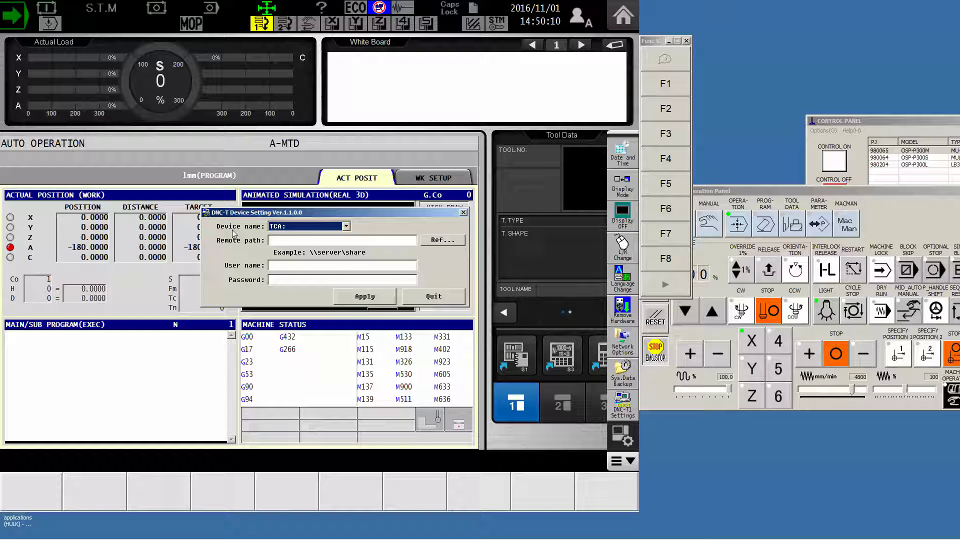
{"action": "left_click", "coordinate": [351, 229]}
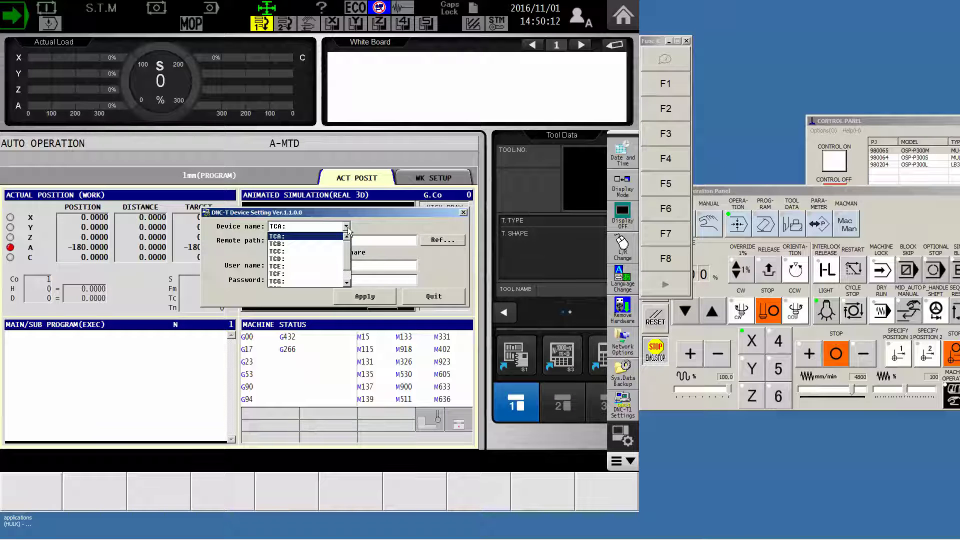
{"action": "left_click", "coordinate": [294, 237]}
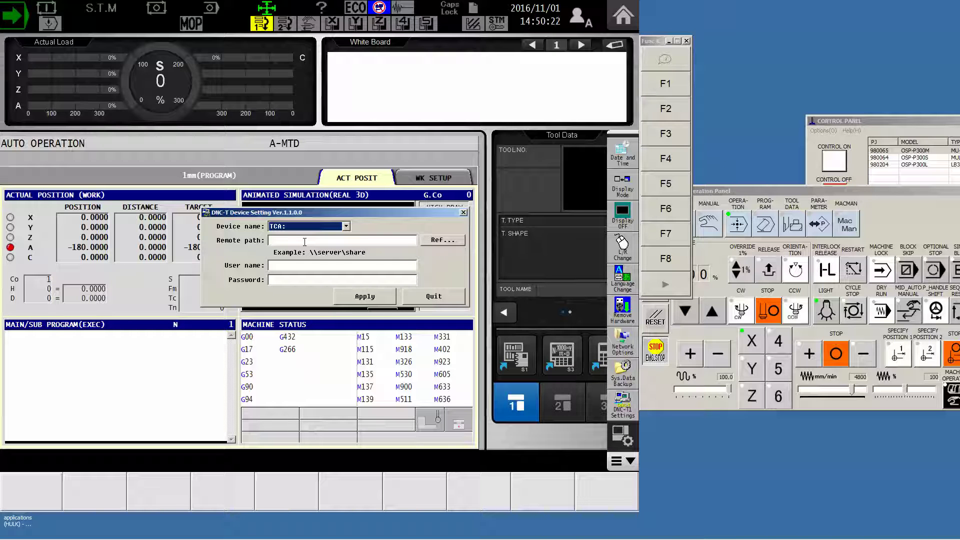
Set TCA:'s remote path to the networked PC's Users > user > Downloads folder.
{"action": "left_click", "coordinate": [443, 241]}
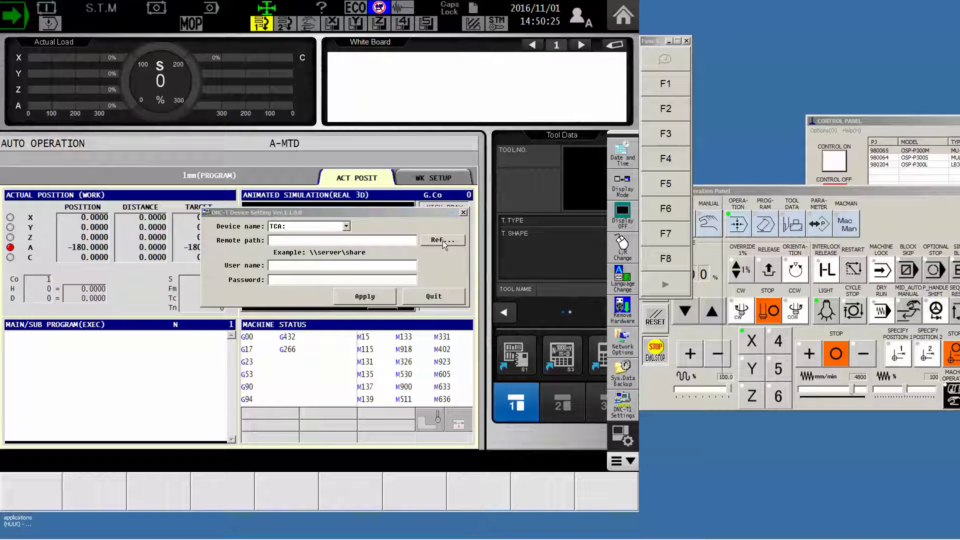
{"action": "left_click_drag", "start_coordinate": [577, 205], "coordinate": [355, 195]}
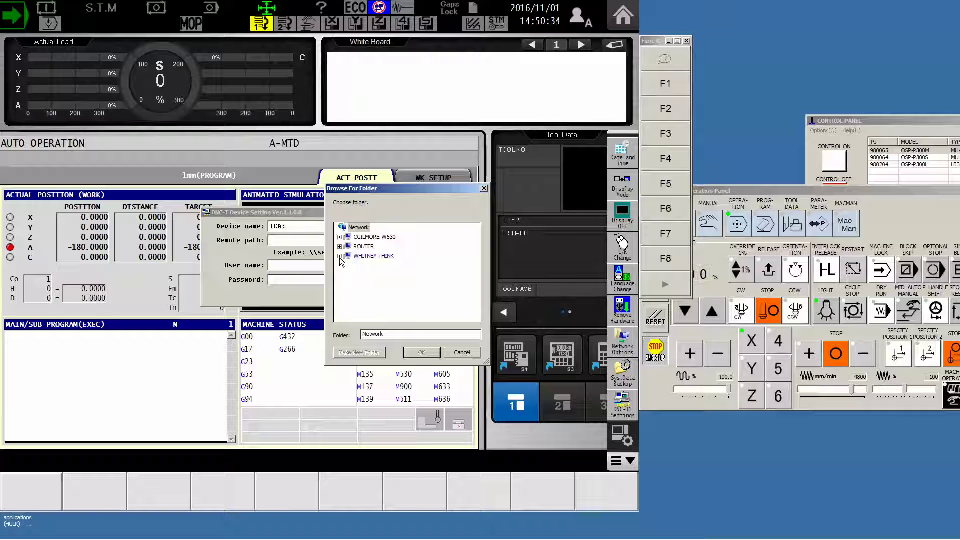
{"action": "left_click", "coordinate": [339, 256]}
{"action": "left_click", "coordinate": [372, 295]}
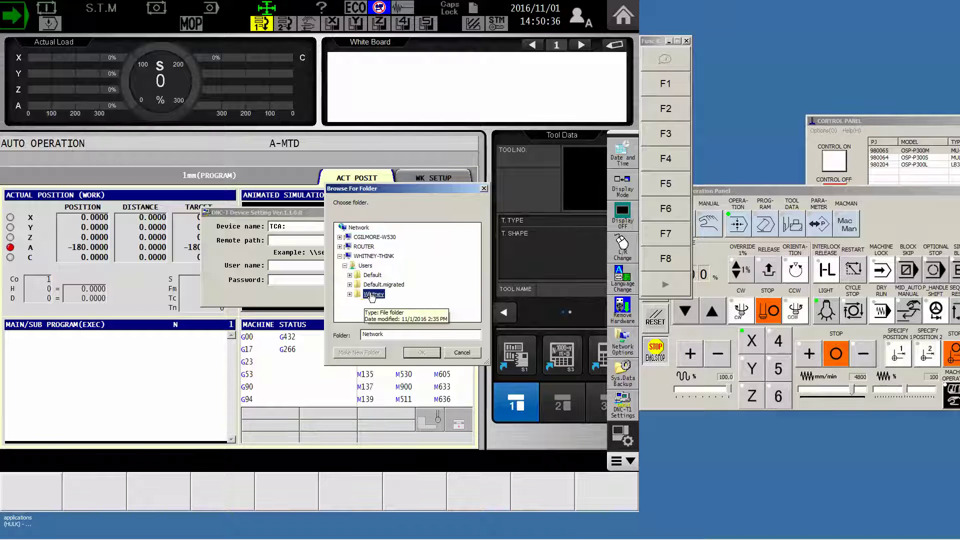
{"action": "left_click_drag", "start_coordinate": [475, 257], "coordinate": [472, 282]}
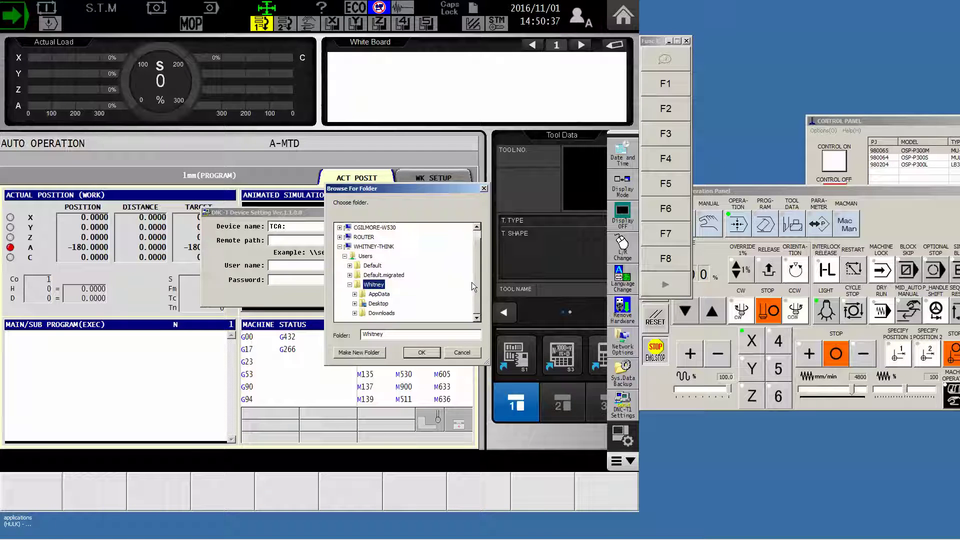
{"action": "left_click", "coordinate": [354, 303]}
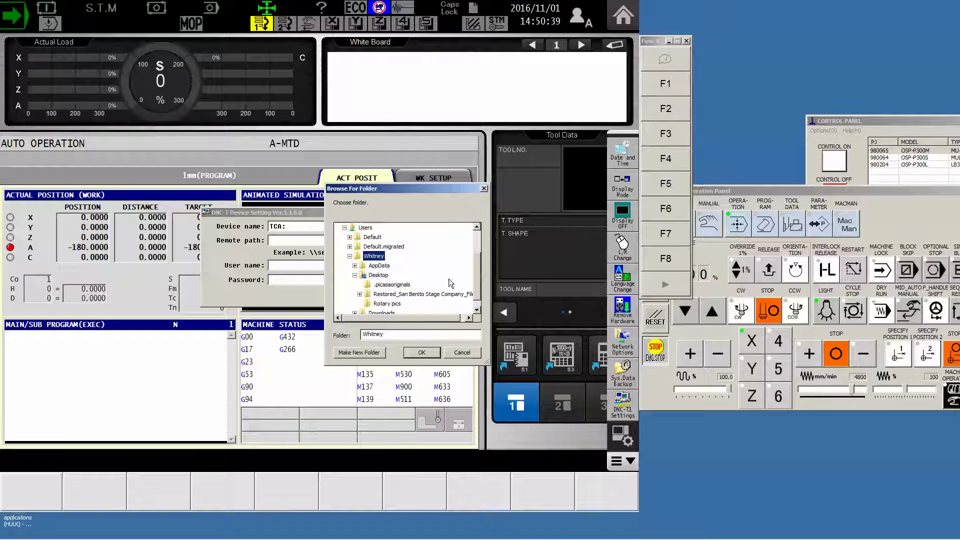
{"action": "scroll", "coordinate": [472, 260], "scroll_direction": "down", "scroll_amount": 1}
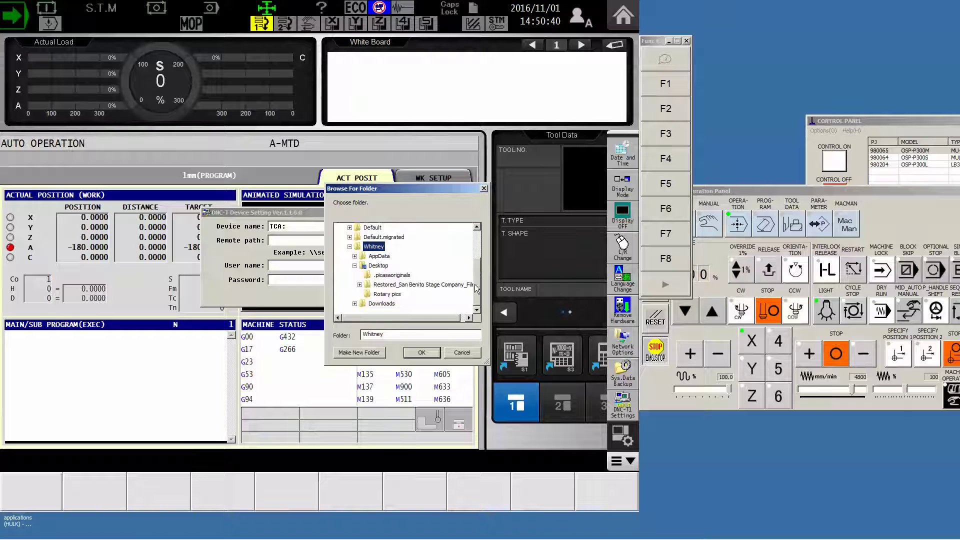
{"action": "double_click", "coordinate": [380, 305]}
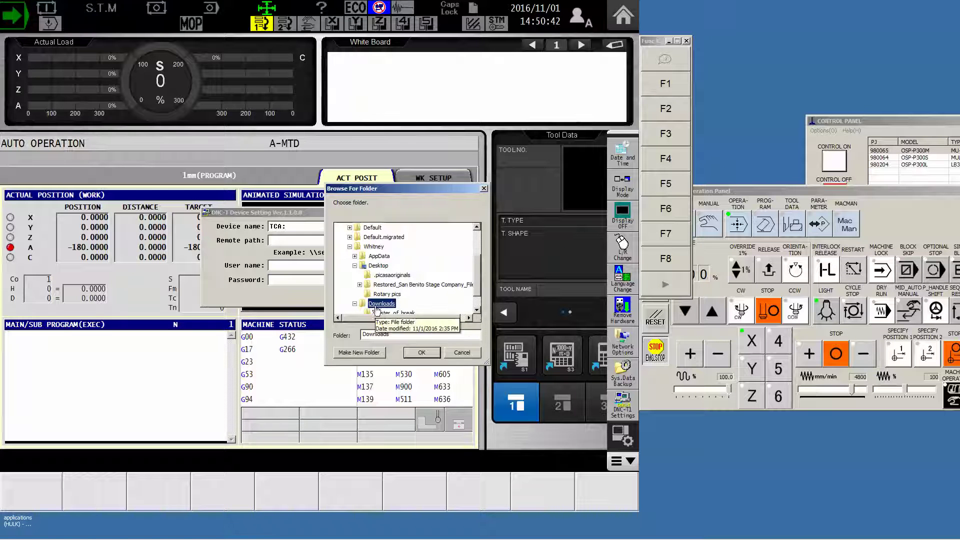
{"action": "scroll", "coordinate": [479, 295], "scroll_direction": "down", "scroll_amount": 1}
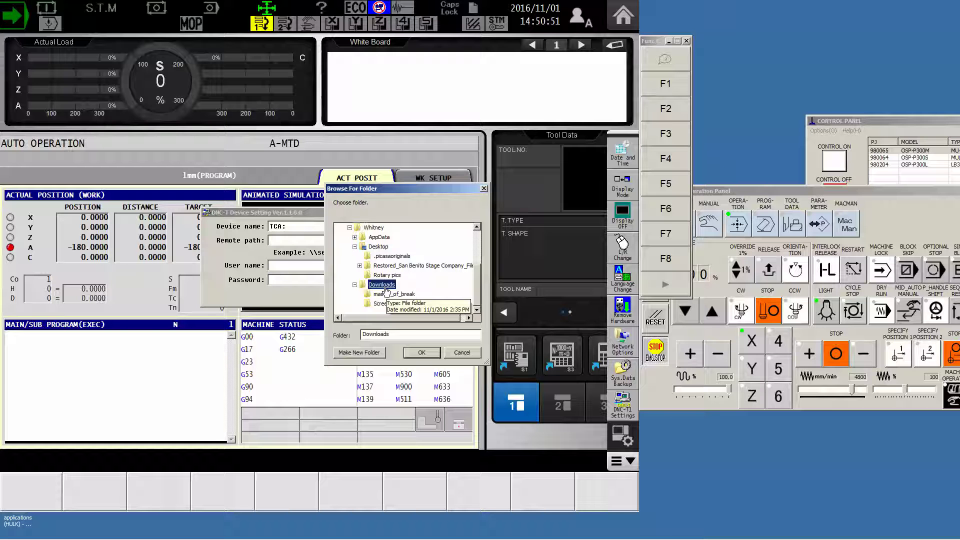
{"action": "left_click", "coordinate": [423, 353]}
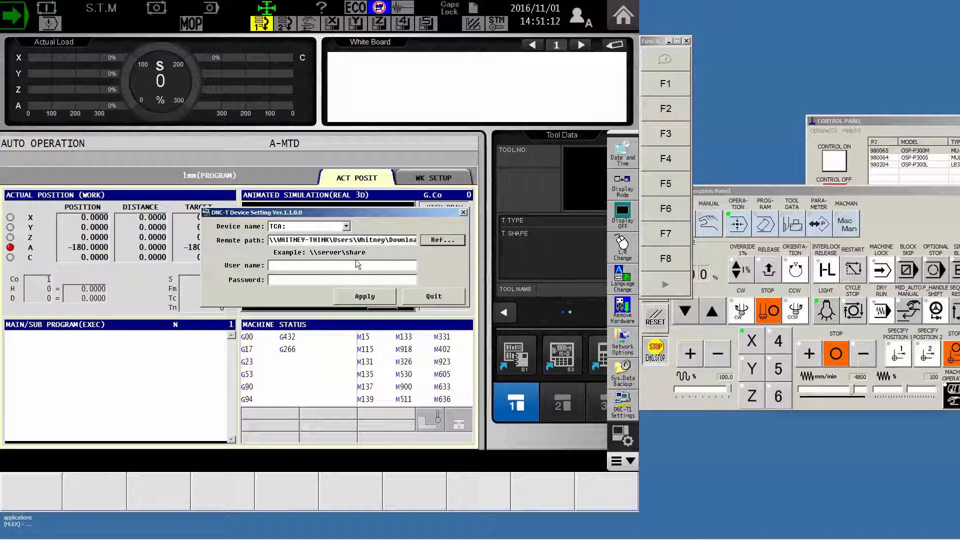
Apply and save the TCA: network share settings, acknowledge the success message, and quit.
{"action": "left_click", "coordinate": [365, 298]}
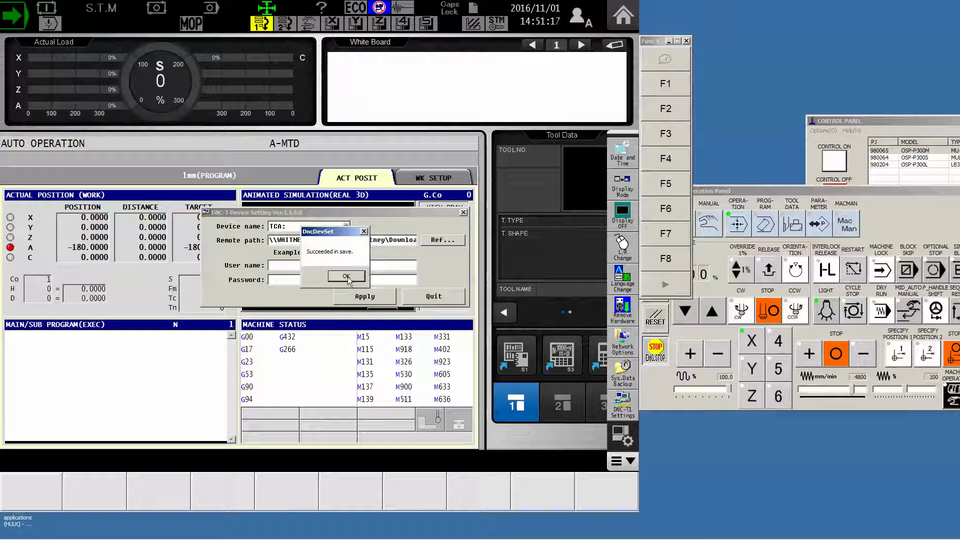
{"action": "left_click", "coordinate": [347, 278]}
{"action": "left_click", "coordinate": [428, 306]}
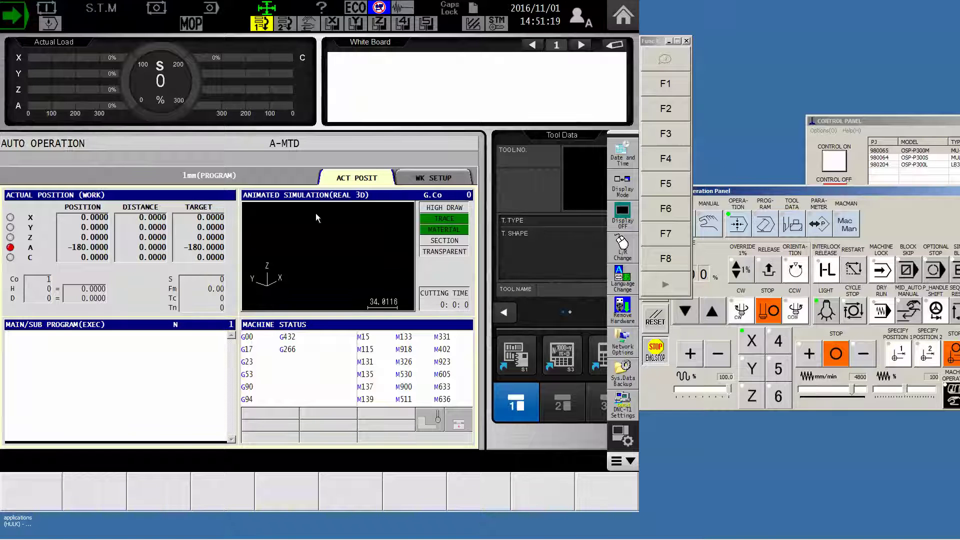
{"action": "left_click_drag", "start_coordinate": [746, 196], "coordinate": [329, 256]}
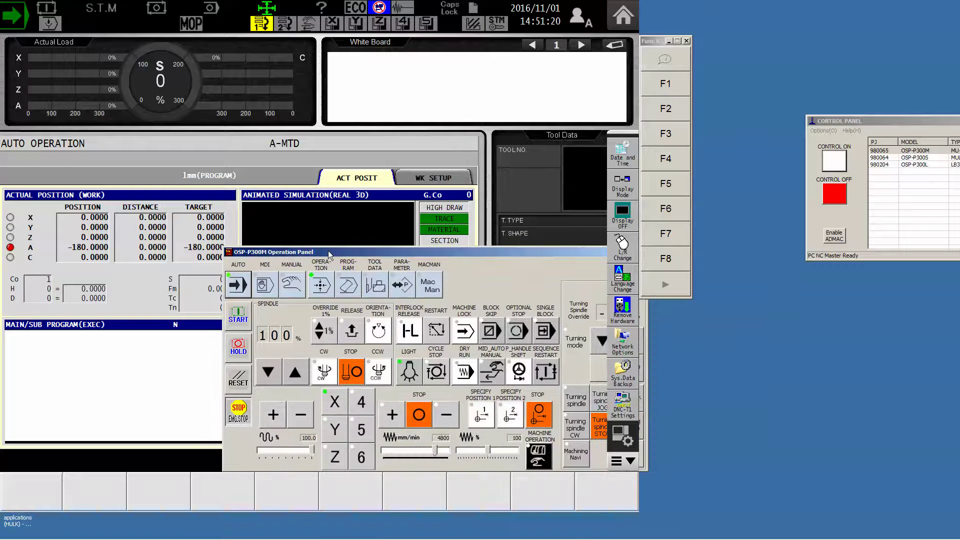
Show the MD1 Program Operation directory and bring up its device display choices.
{"action": "left_click", "coordinate": [349, 287]}
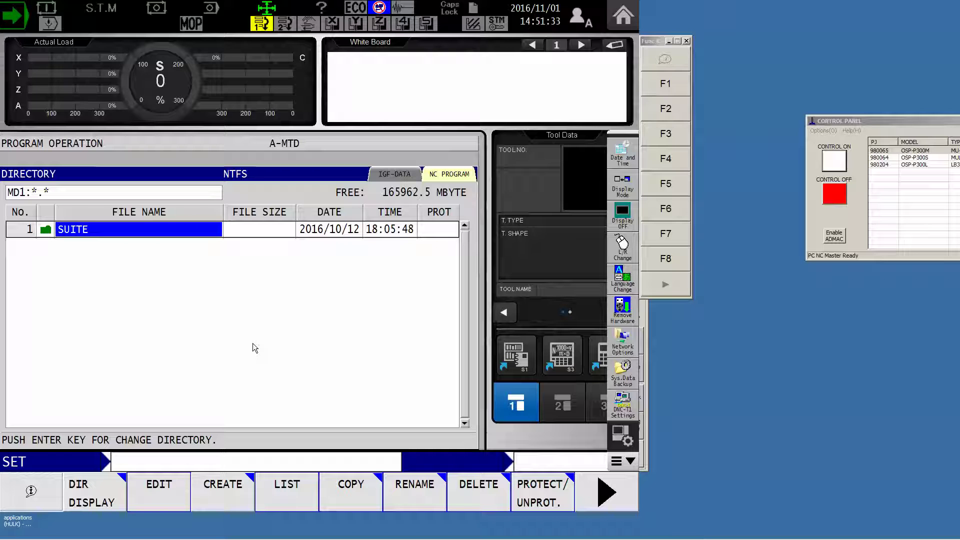
{"action": "left_click", "coordinate": [89, 497]}
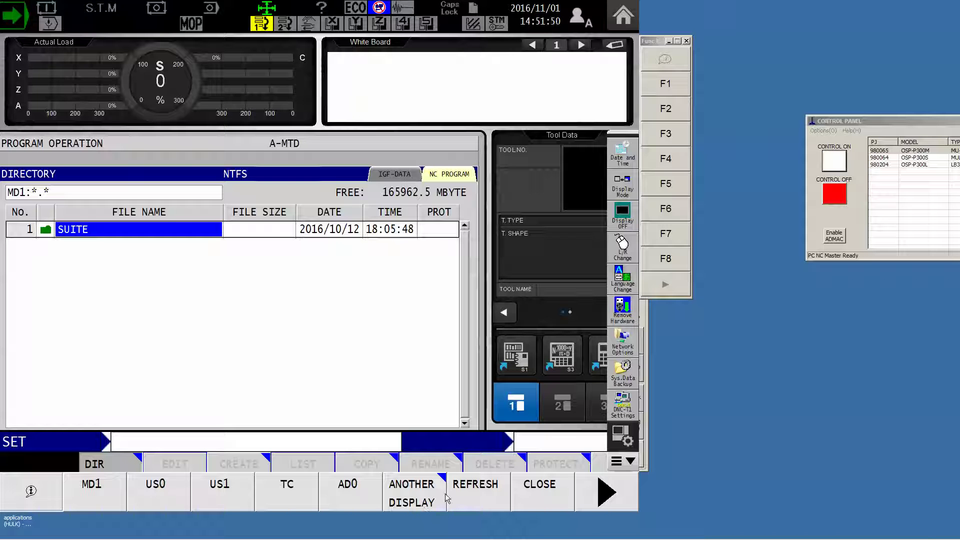
Split the directory view with MD1 on the left and TC: on the right.
{"action": "left_click", "coordinate": [414, 495]}
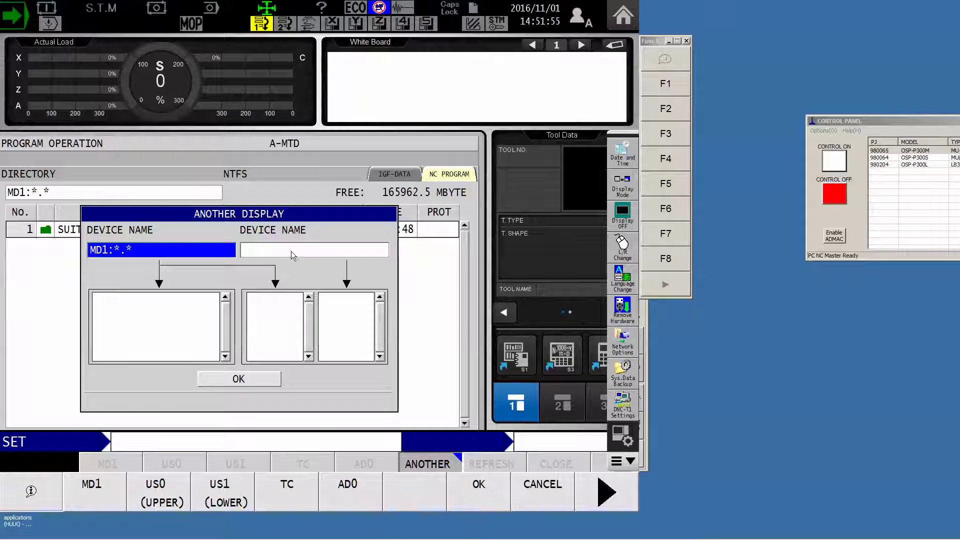
{"action": "left_click_drag", "start_coordinate": [223, 214], "coordinate": [236, 196]}
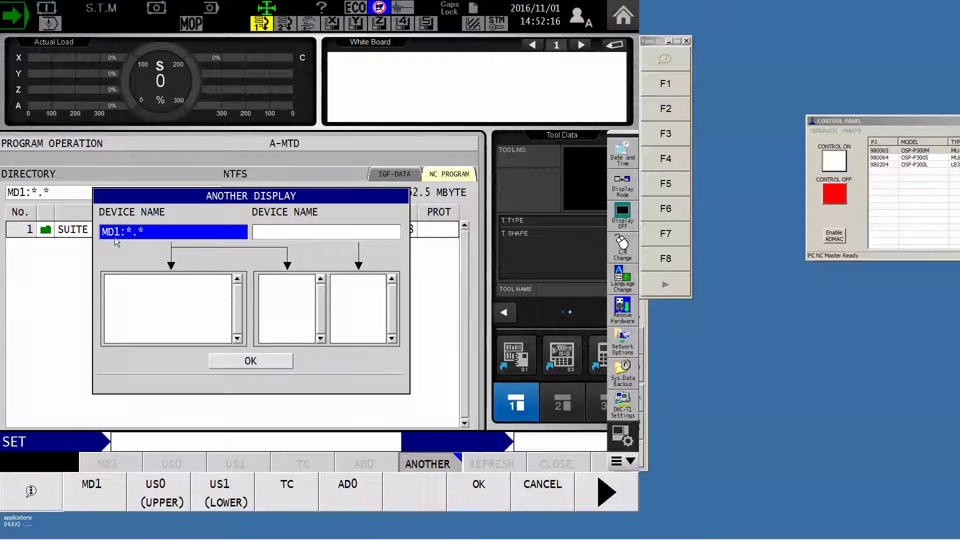
{"action": "left_click", "coordinate": [287, 234]}
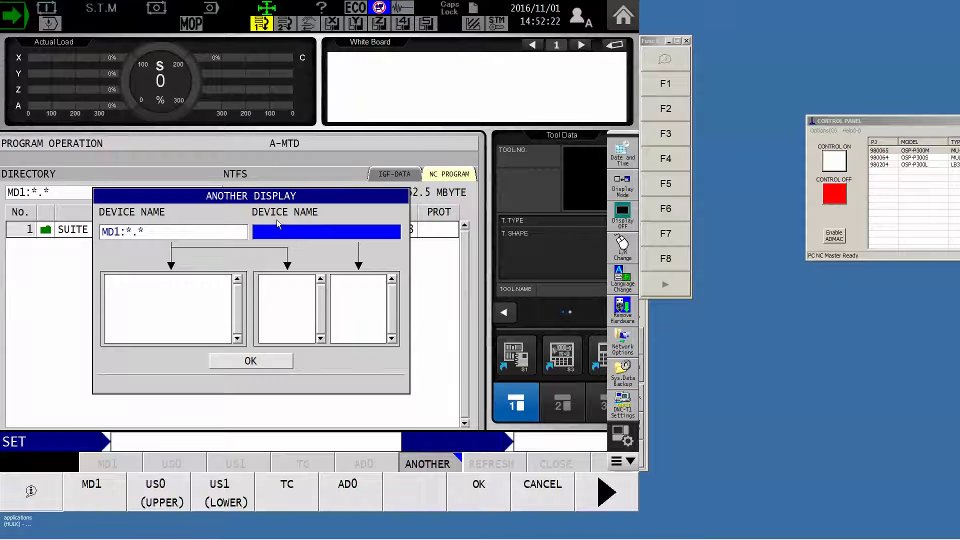
{"action": "left_click", "coordinate": [282, 497]}
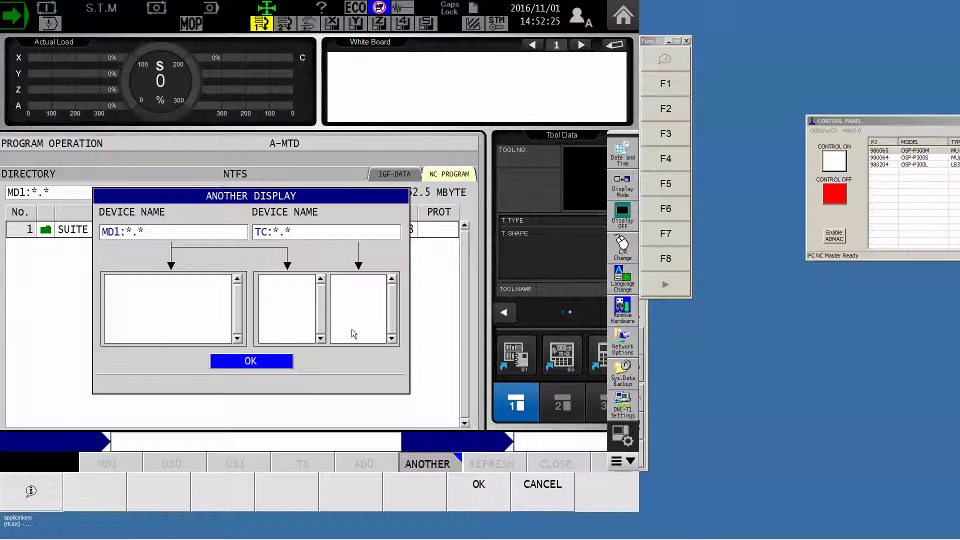
{"action": "left_click", "coordinate": [475, 497]}
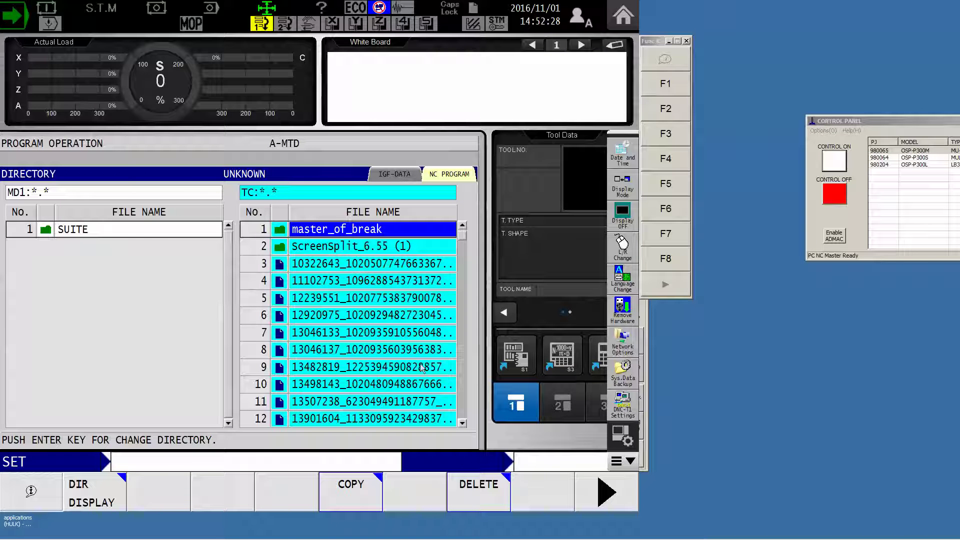
{"action": "scroll", "coordinate": [343, 318], "scroll_direction": "down", "scroll_amount": 2}
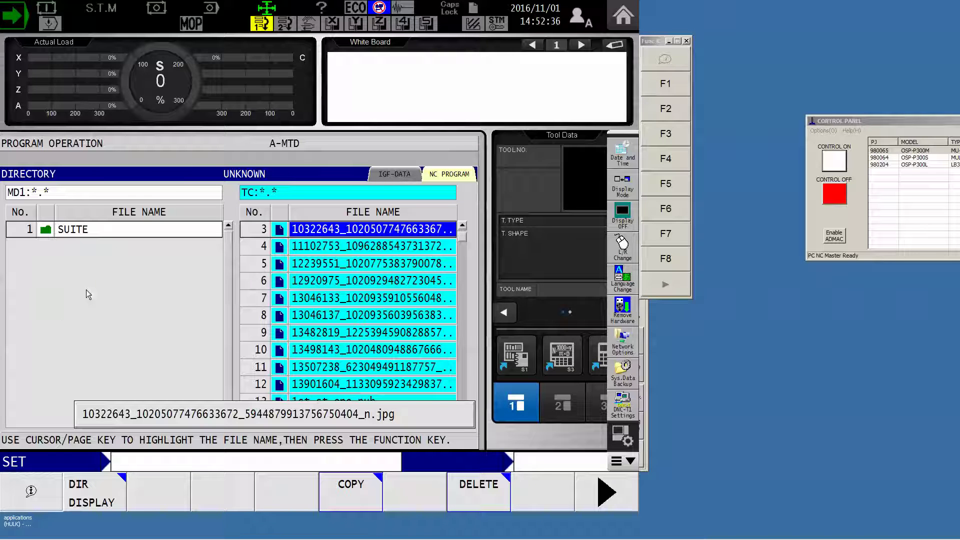
{"action": "left_click", "coordinate": [252, 283]}
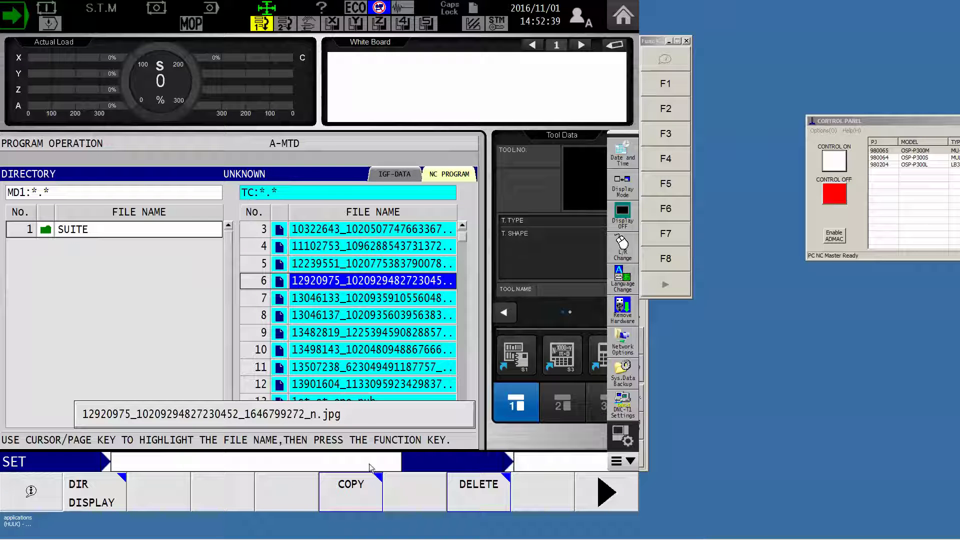
{"action": "left_click", "coordinate": [352, 500]}
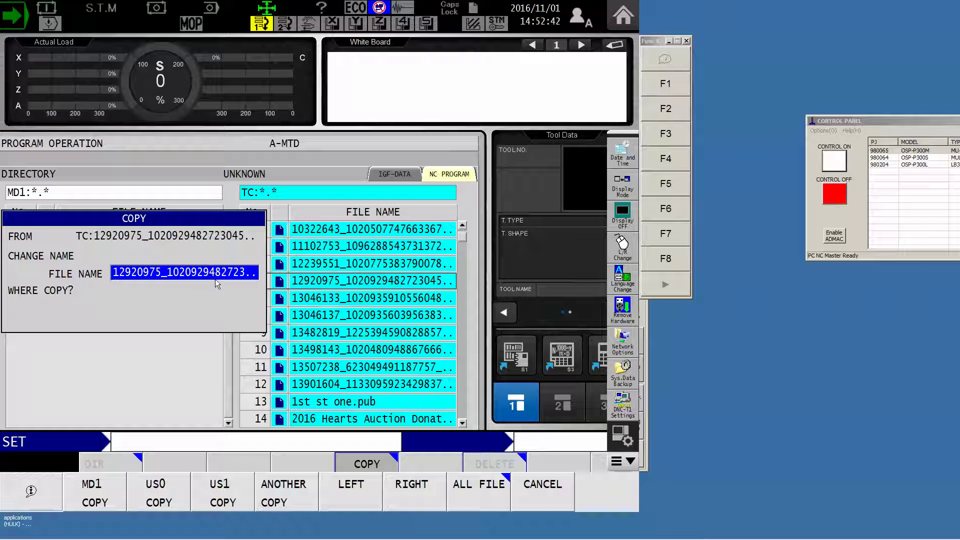
{"action": "left_click", "coordinate": [359, 496]}
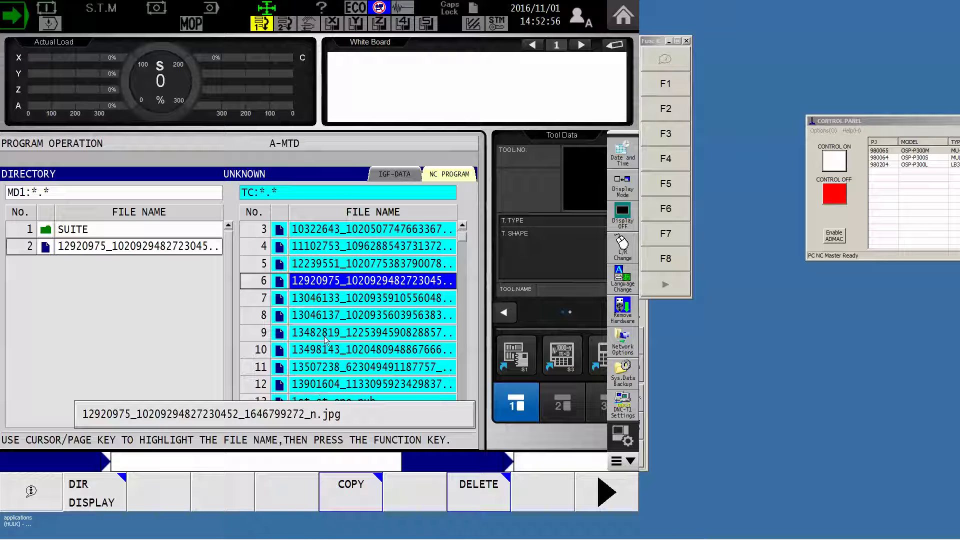
{"action": "left_click", "coordinate": [101, 504]}
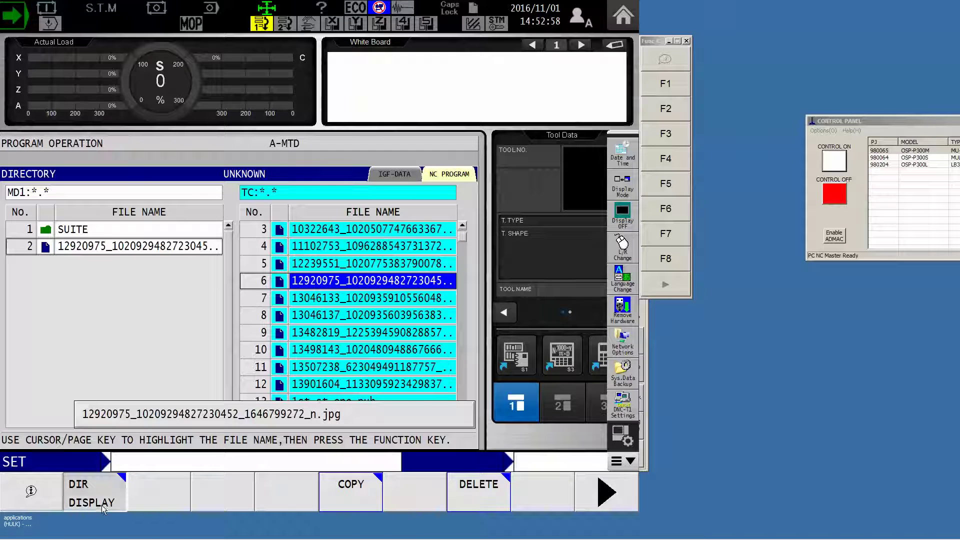
{"action": "left_click", "coordinate": [101, 504]}
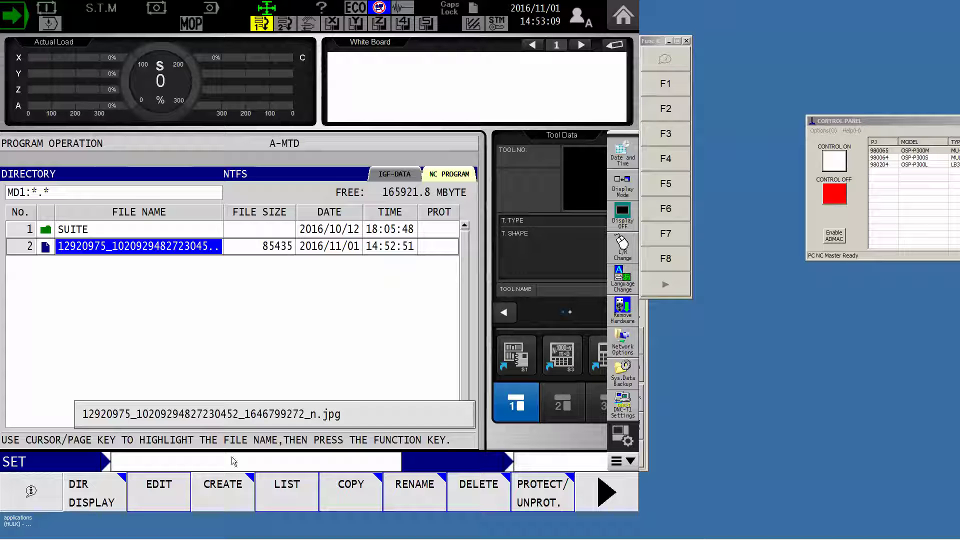
{"action": "left_click", "coordinate": [99, 497]}
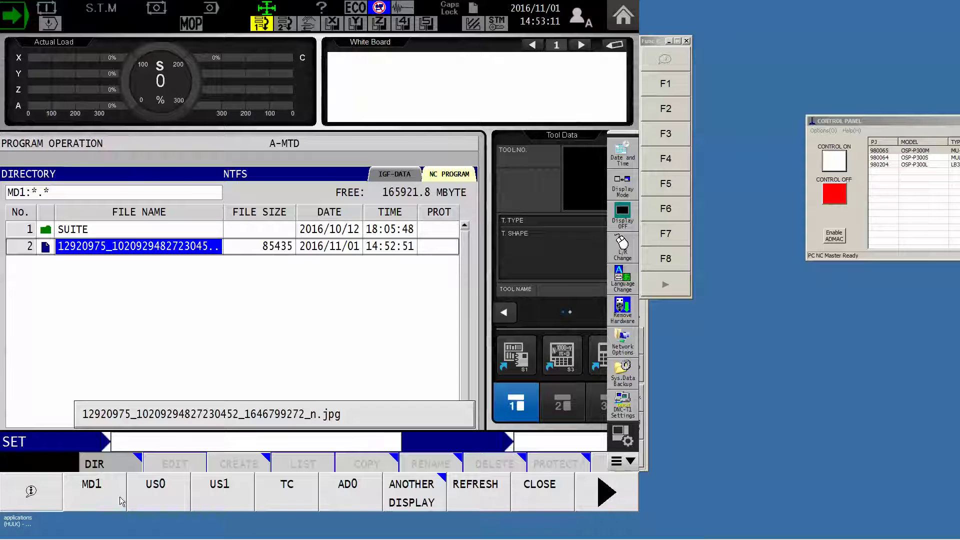
{"action": "left_click", "coordinate": [417, 497]}
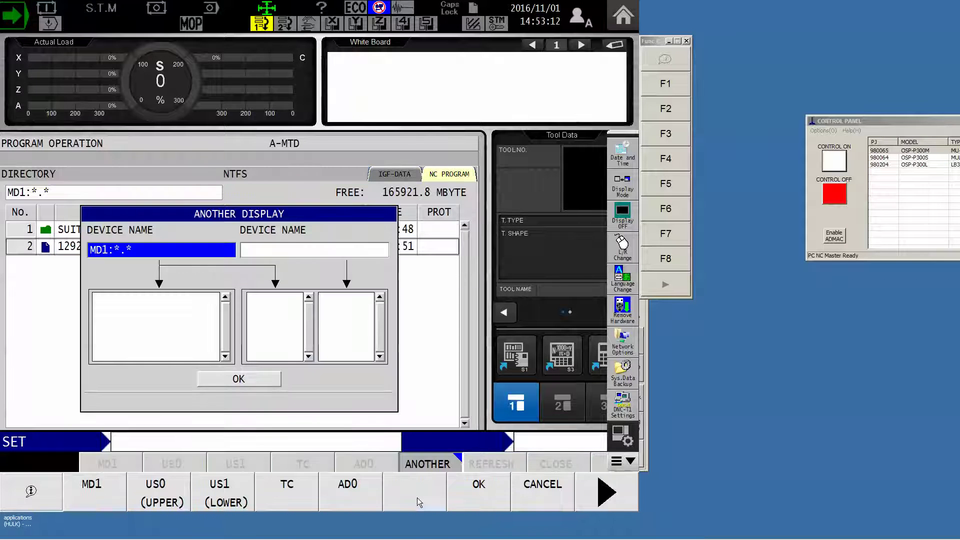
{"action": "left_click", "coordinate": [320, 252]}
{"action": "left_click", "coordinate": [280, 490]}
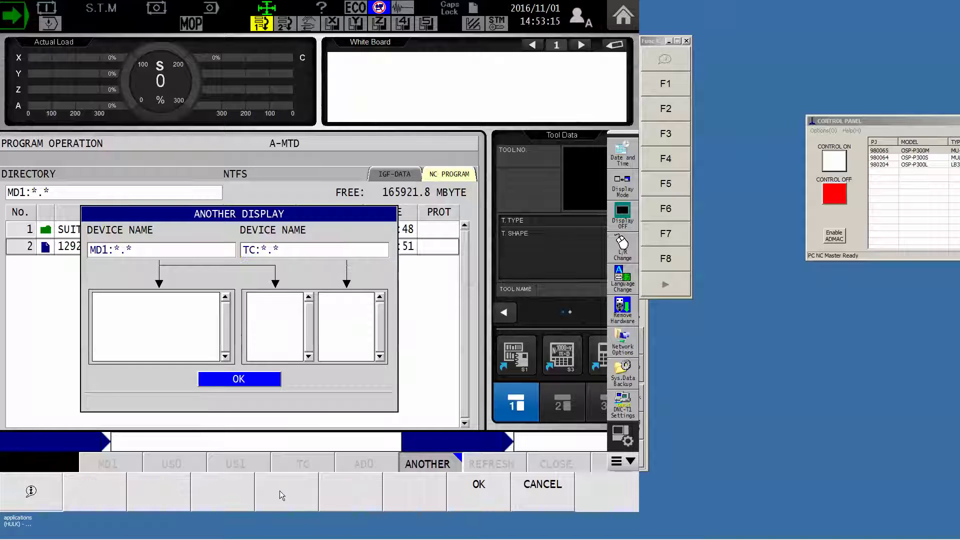
{"action": "left_click", "coordinate": [481, 490]}
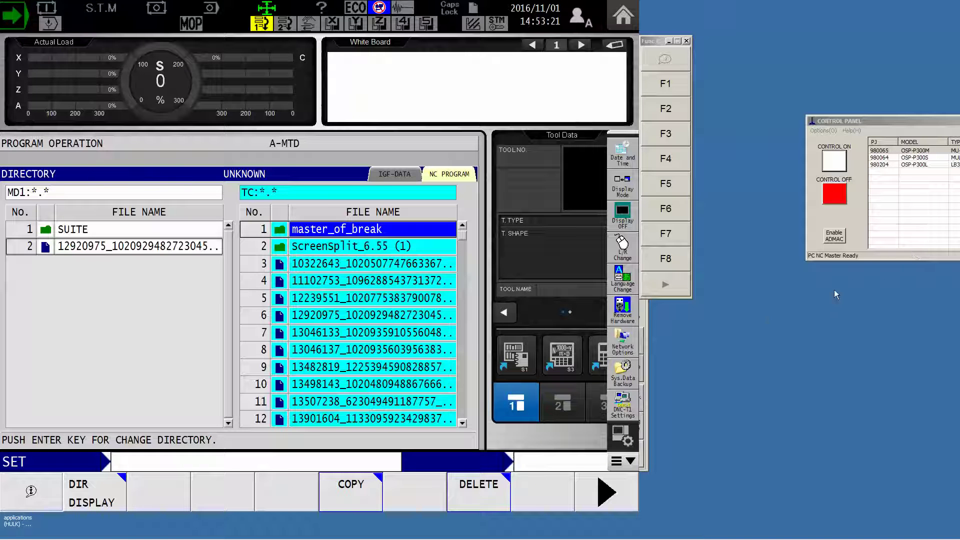
{"action": "left_click", "coordinate": [912, 120]}
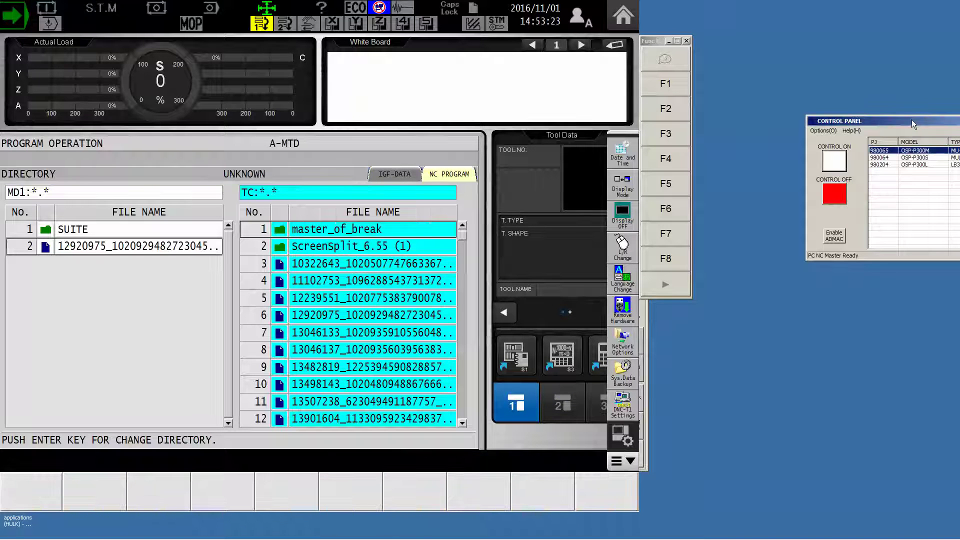